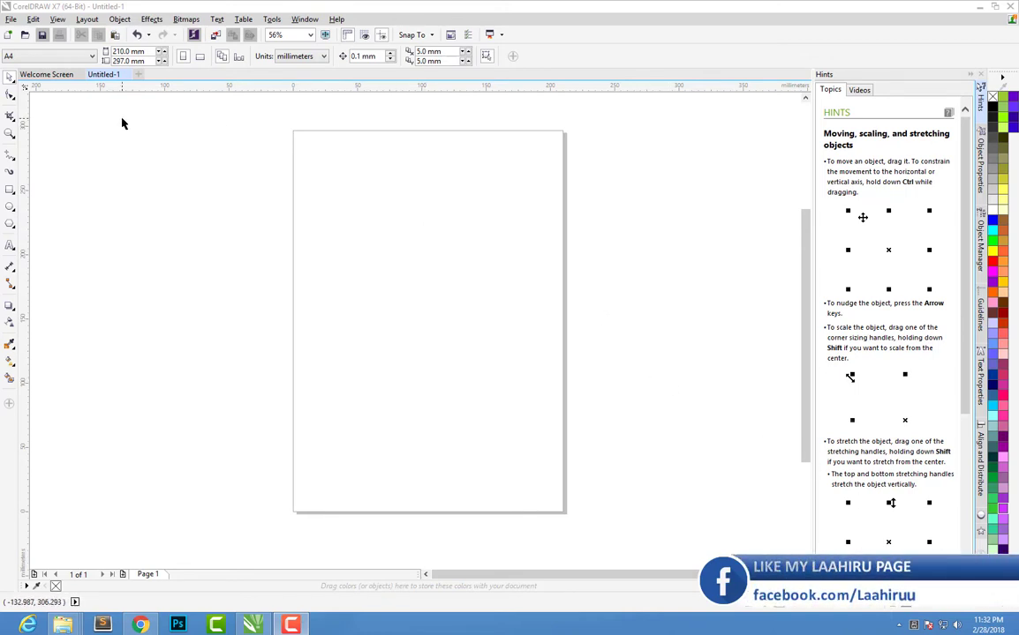
- Import the JPG photo of the kneeling girl from the Desktop
{"action": "left_click", "coordinate": [11, 21]}
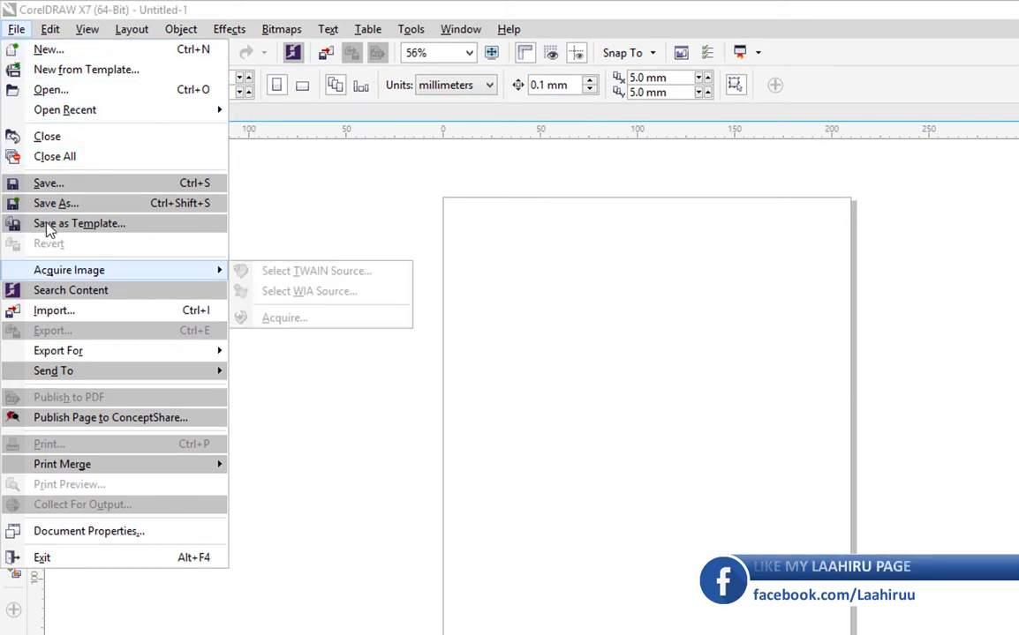
{"action": "left_click", "coordinate": [62, 314]}
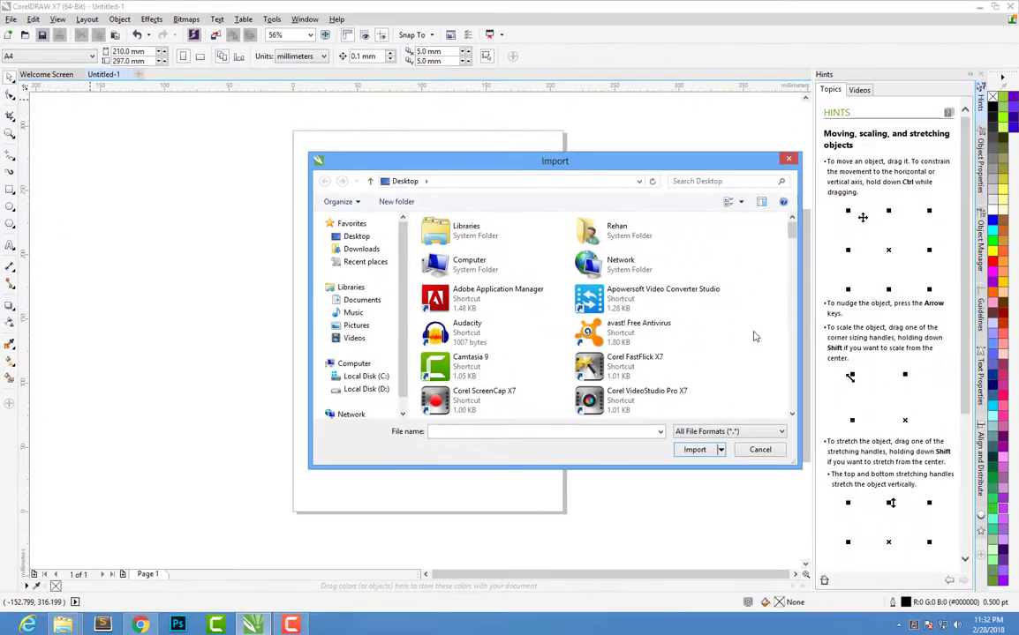
{"action": "scroll", "coordinate": [755, 336], "scroll_direction": "down", "scroll_amount": 5}
{"action": "type", "text": "36"}
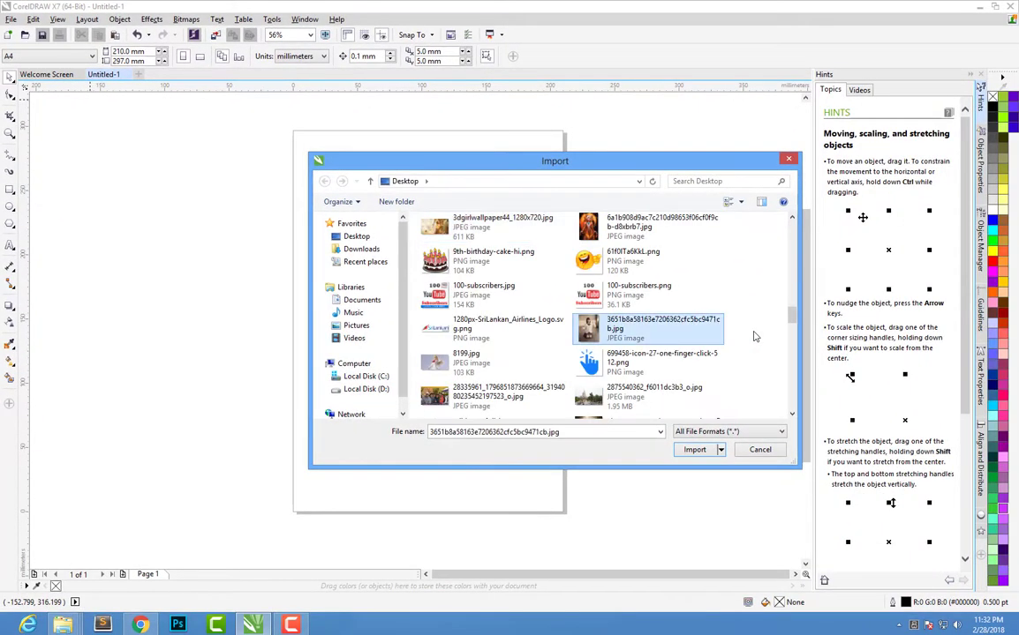
{"action": "left_click", "coordinate": [694, 450]}
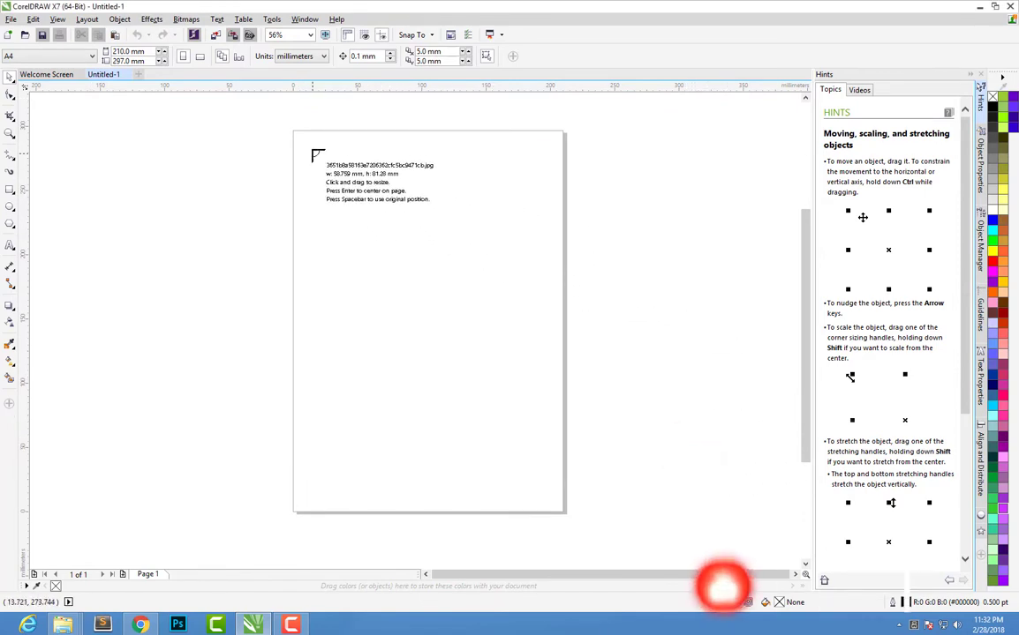
- Place the photo on the A4 page at about 193.4 × 267.5 mm
{"action": "mouse_move", "coordinate": [297, 137]}
{"action": "left_mouse_down"}
{"action": "mouse_move", "coordinate": [421, 470]}
{"action": "mouse_move", "coordinate": [540, 462]}
{"action": "mouse_move", "coordinate": [546, 473]}
{"action": "left_mouse_up"}
{"action": "scroll", "coordinate": [546, 473], "scroll_direction": "up", "scroll_amount": 3}
{"action": "scroll", "coordinate": [545, 473], "scroll_direction": "down", "scroll_amount": 4}
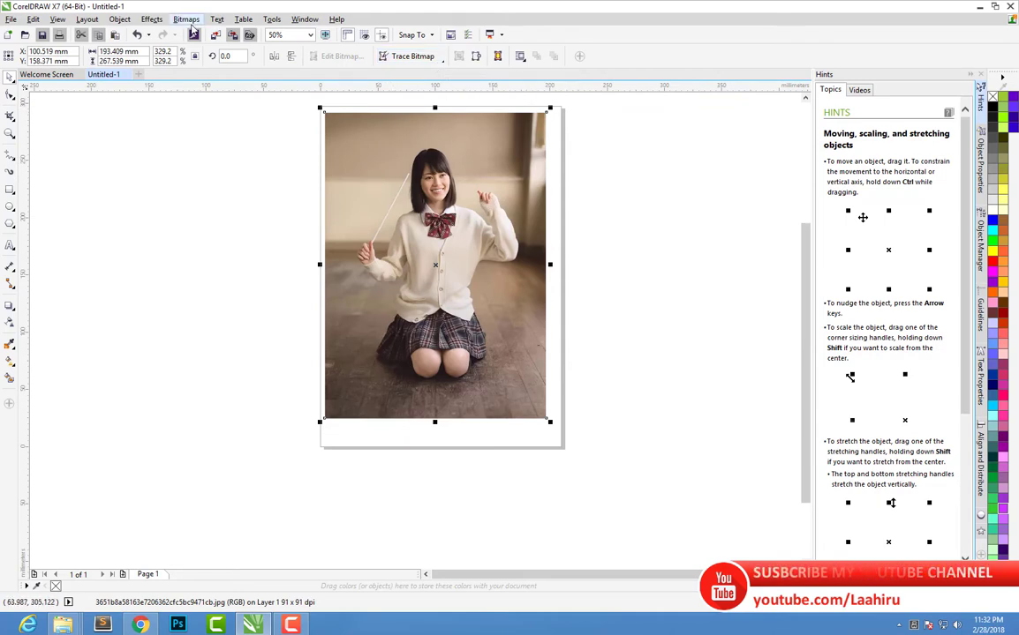
- Start a Page Curl on the photo and move its dialog aside to preview the red bottom-left curl
{"action": "left_click", "coordinate": [186, 18]}
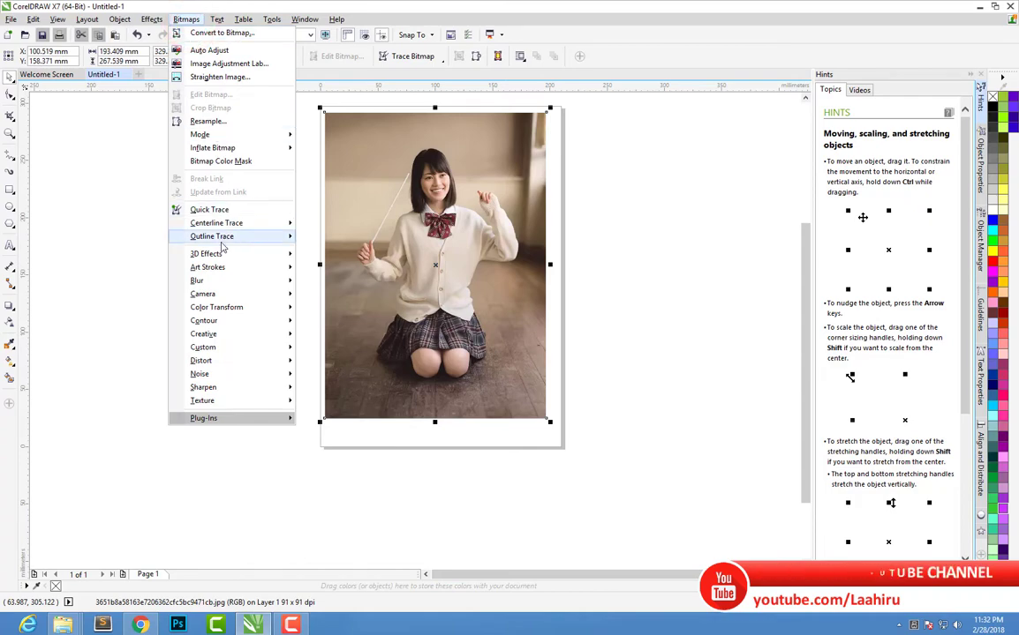
{"action": "mouse_move", "coordinate": [296, 365]}
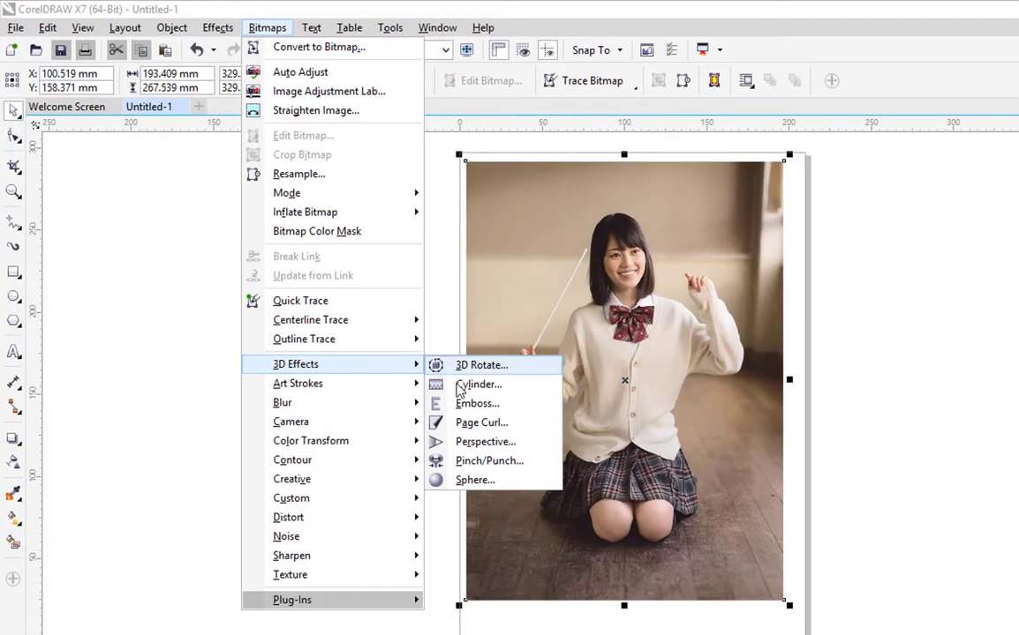
{"action": "left_click", "coordinate": [468, 423]}
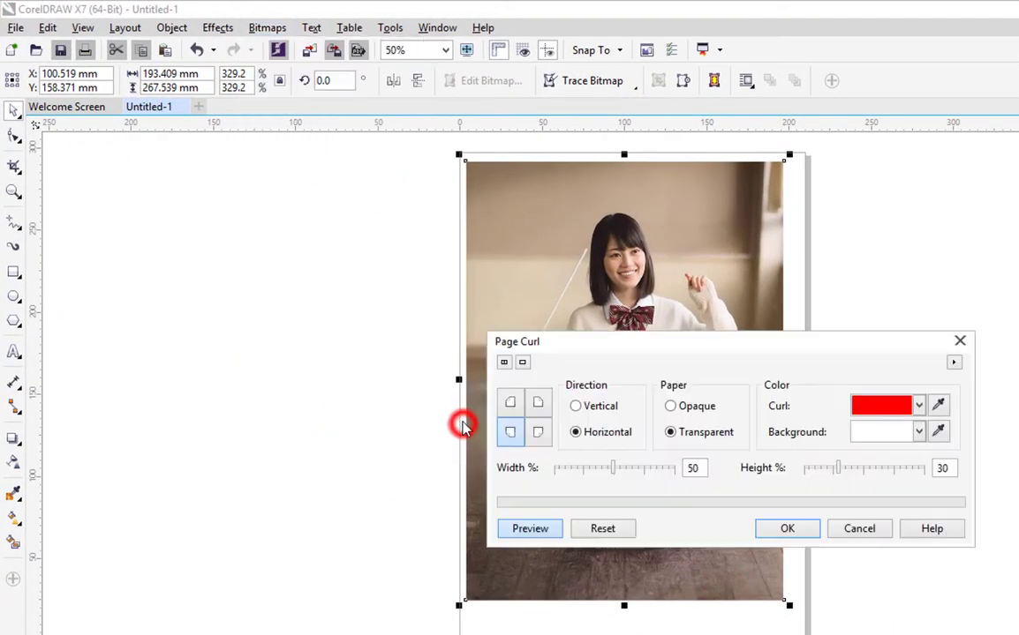
{"action": "left_click_drag", "start_coordinate": [600, 357], "coordinate": [880, 556]}
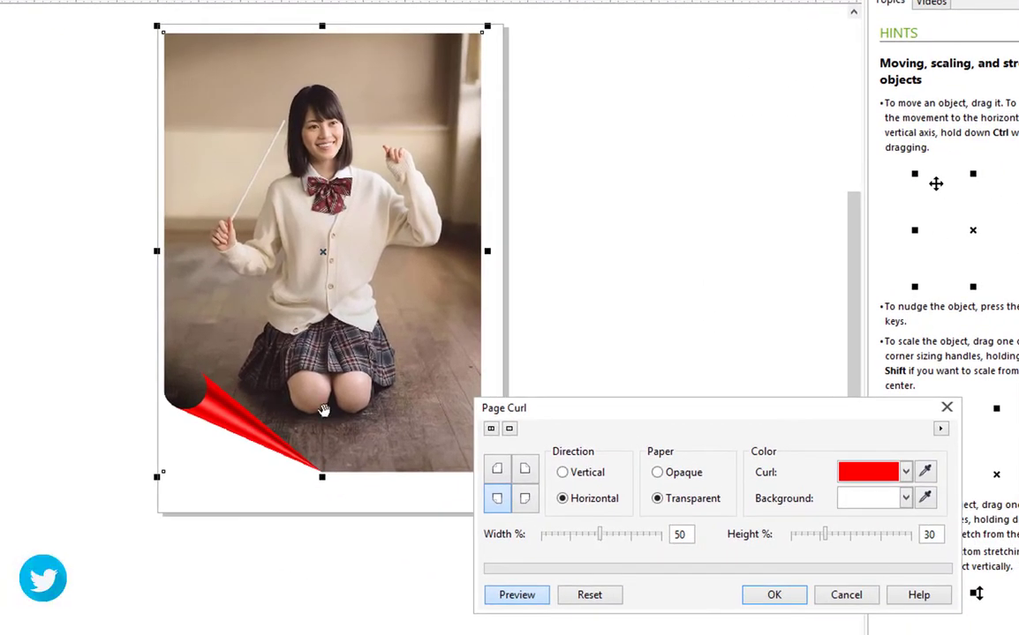
{"action": "left_click_drag", "start_coordinate": [712, 408], "coordinate": [604, 377]}
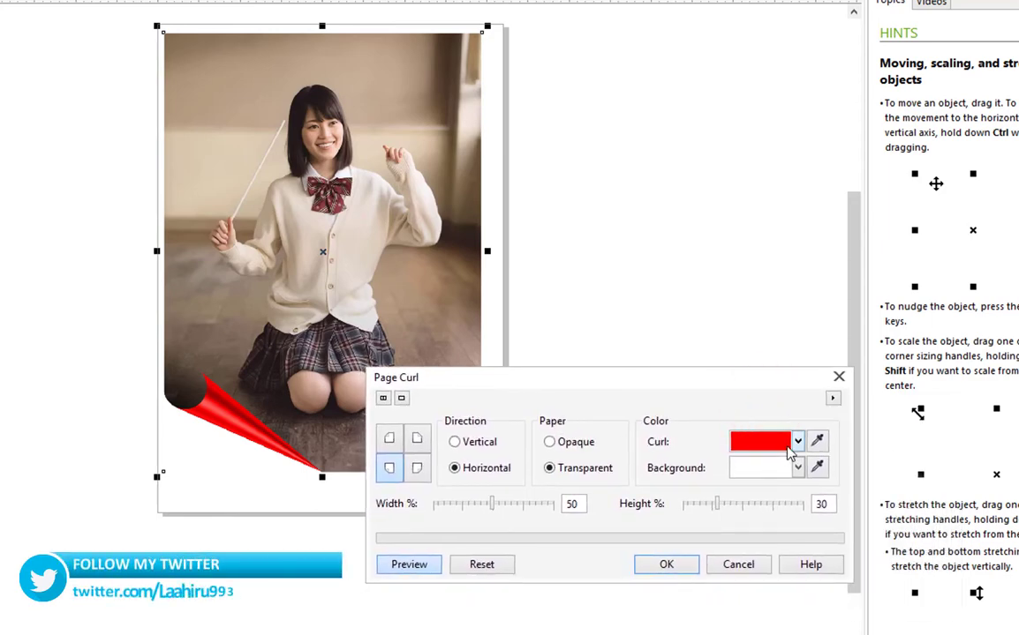
{"action": "left_click", "coordinate": [797, 441]}
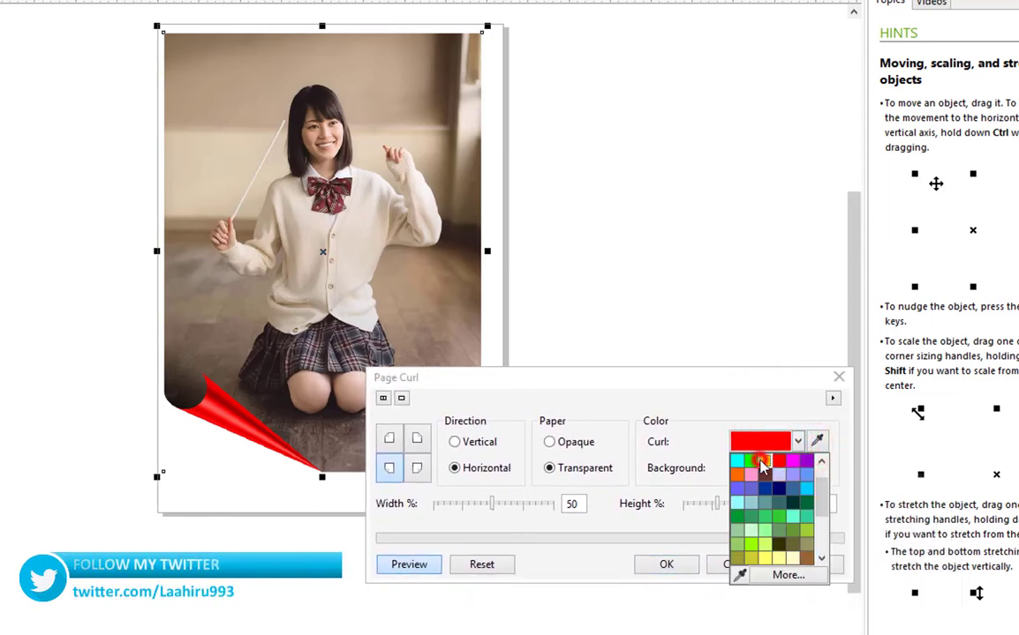
{"action": "left_click", "coordinate": [757, 463]}
{"action": "left_click", "coordinate": [797, 441]}
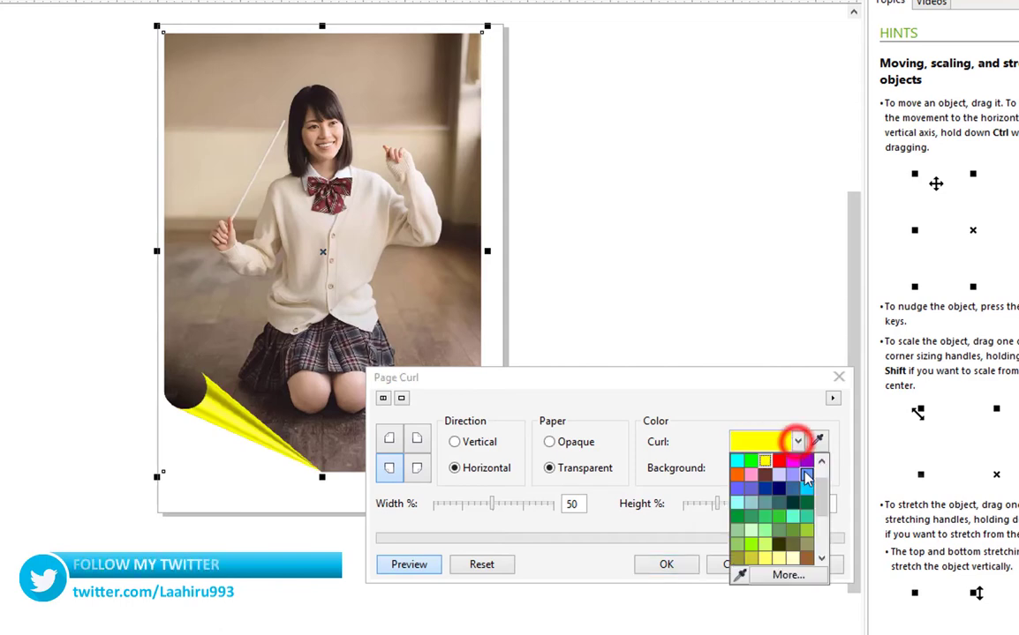
{"action": "left_click", "coordinate": [799, 466]}
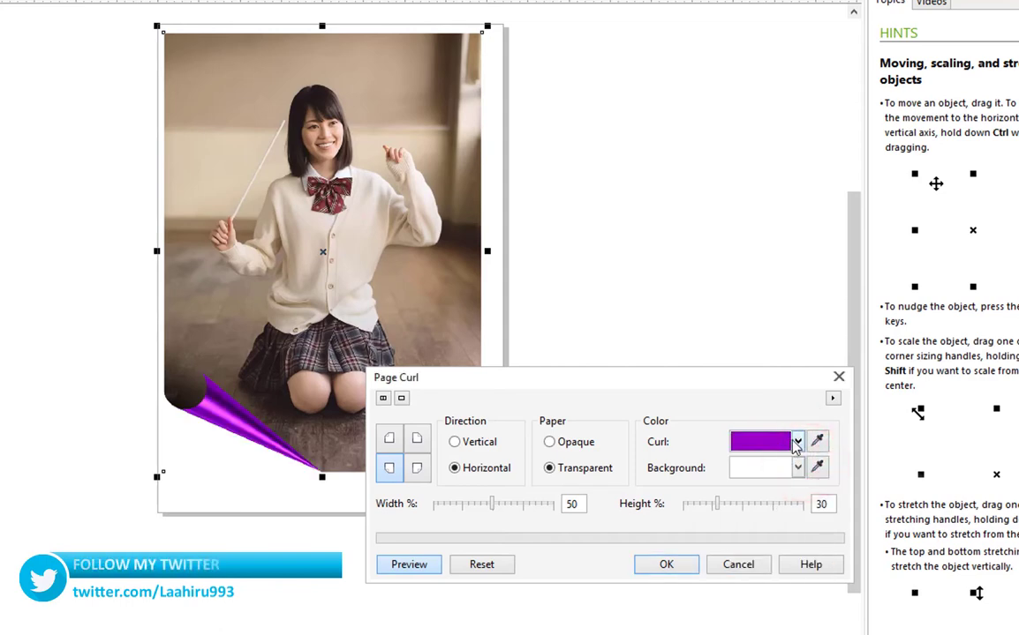
{"action": "left_click", "coordinate": [797, 441]}
{"action": "left_click", "coordinate": [817, 442]}
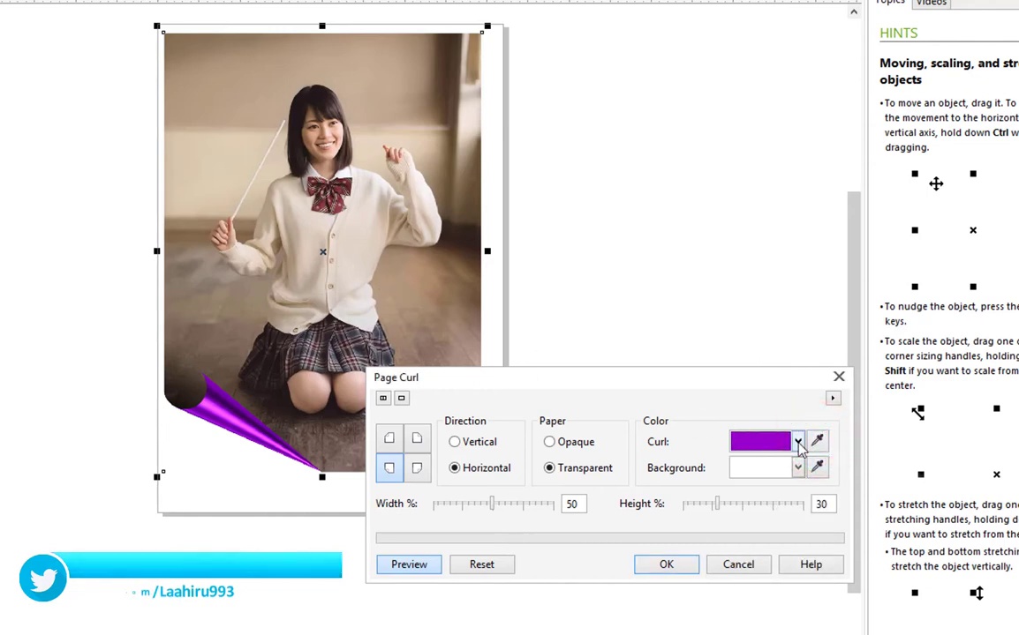
{"action": "left_click", "coordinate": [817, 441]}
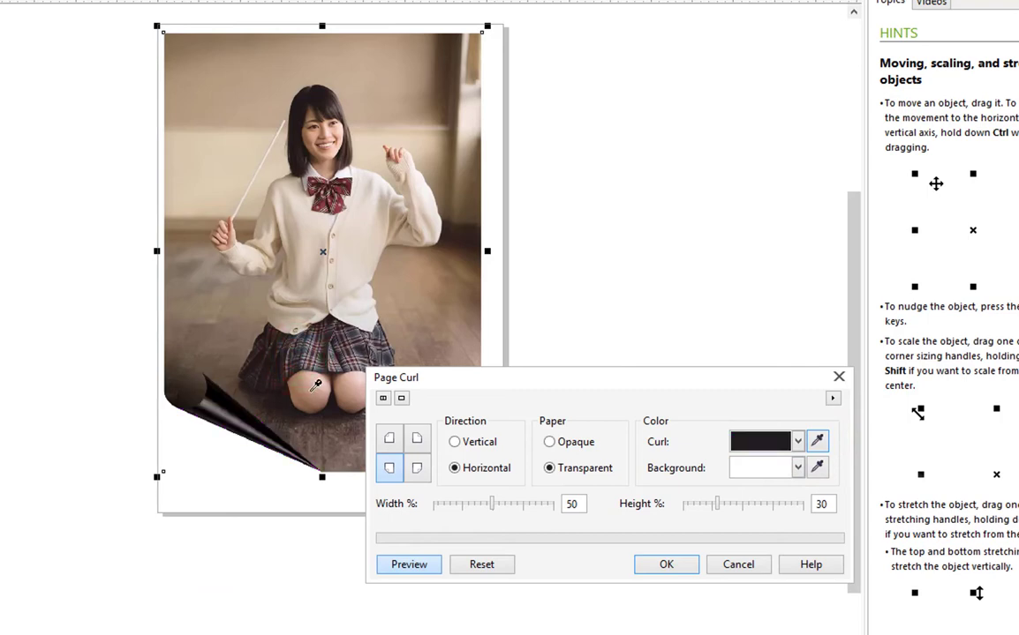
{"action": "left_click", "coordinate": [311, 391]}
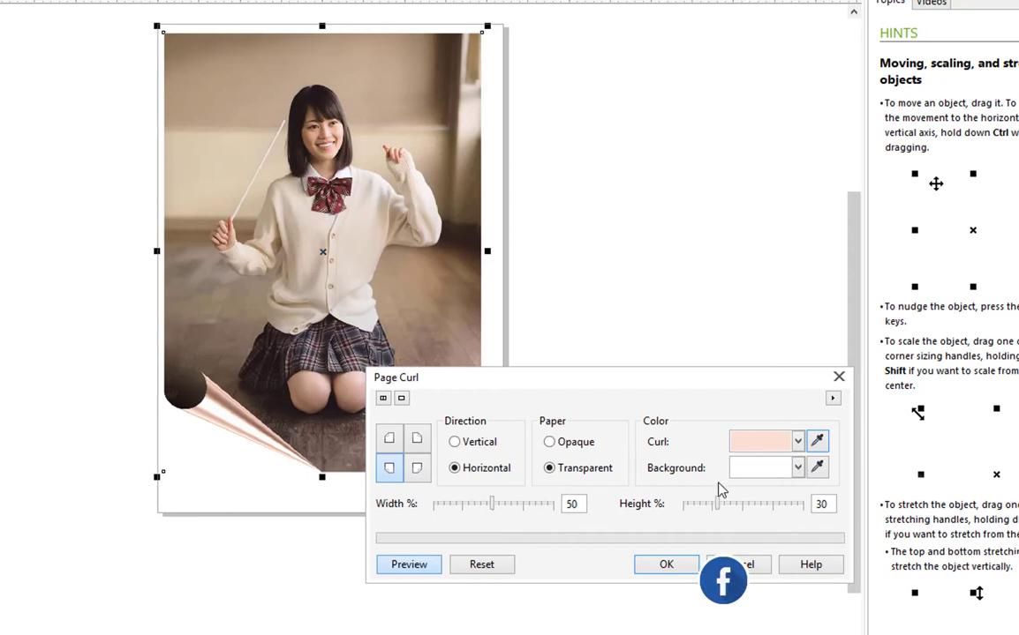
{"action": "left_click", "coordinate": [798, 441]}
{"action": "left_click", "coordinate": [778, 488]}
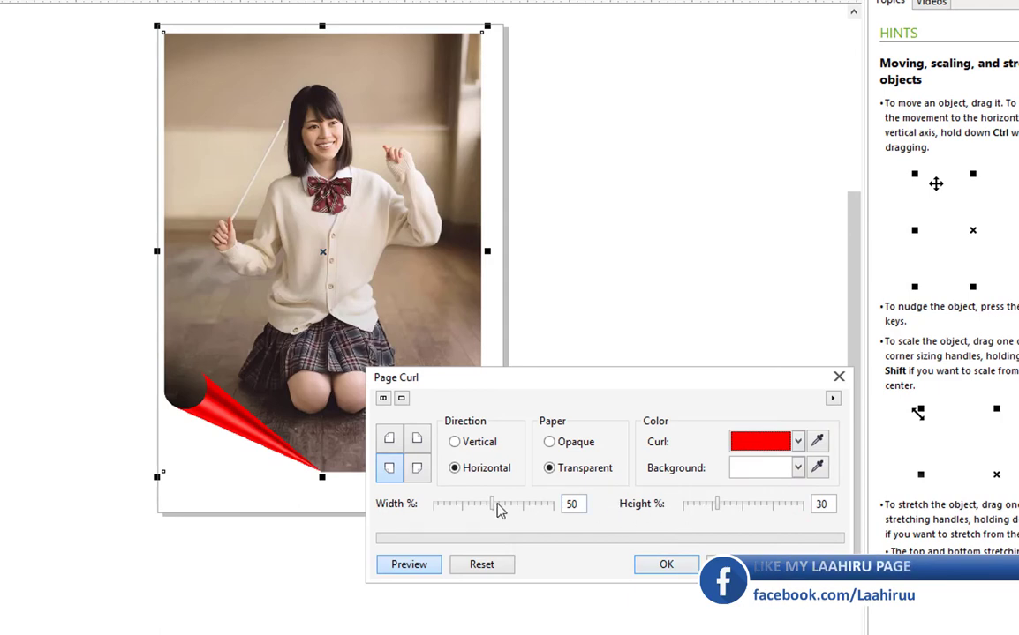
- Adjust the Page Curl sliders to a width of 53% and a height of 38%
{"action": "left_click_drag", "start_coordinate": [493, 505], "coordinate": [459, 505]}
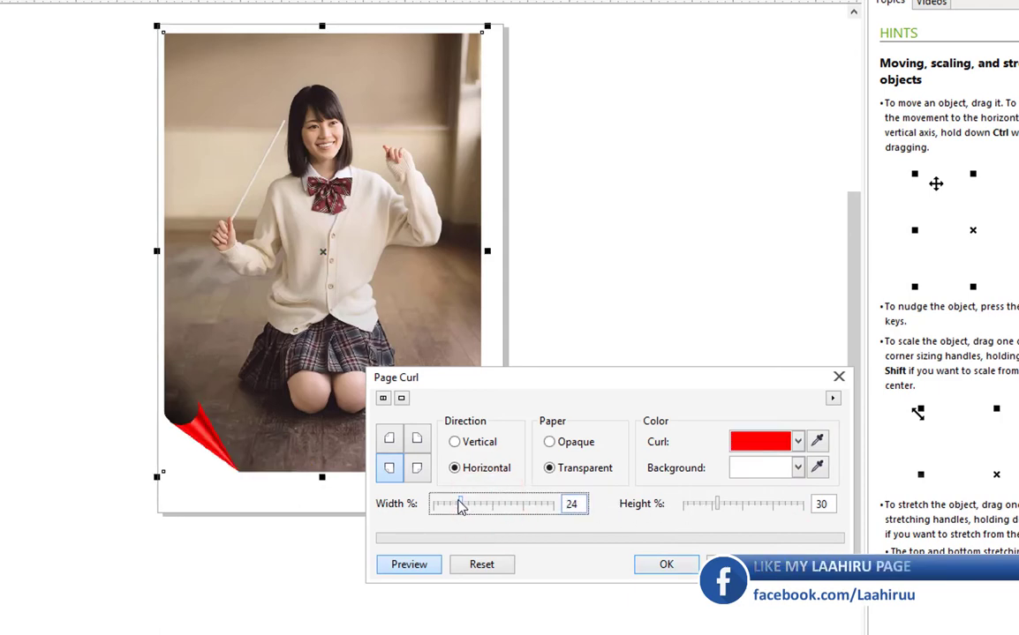
{"action": "mouse_move", "coordinate": [462, 506]}
{"action": "left_mouse_down"}
{"action": "mouse_move", "coordinate": [447, 509]}
{"action": "mouse_move", "coordinate": [519, 513]}
{"action": "left_mouse_up"}
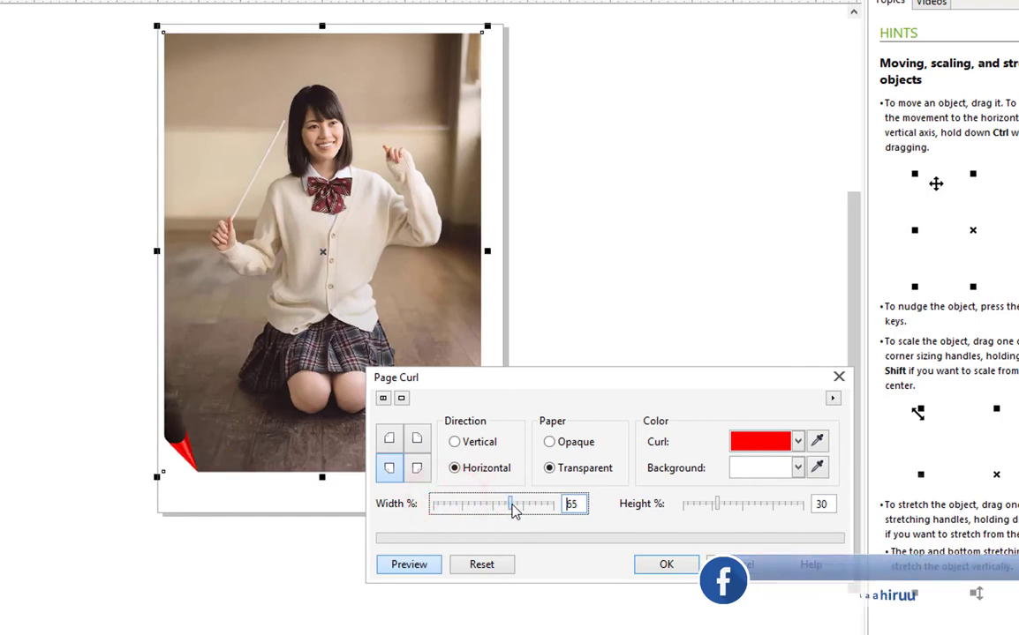
{"action": "left_click_drag", "start_coordinate": [516, 508], "coordinate": [505, 504]}
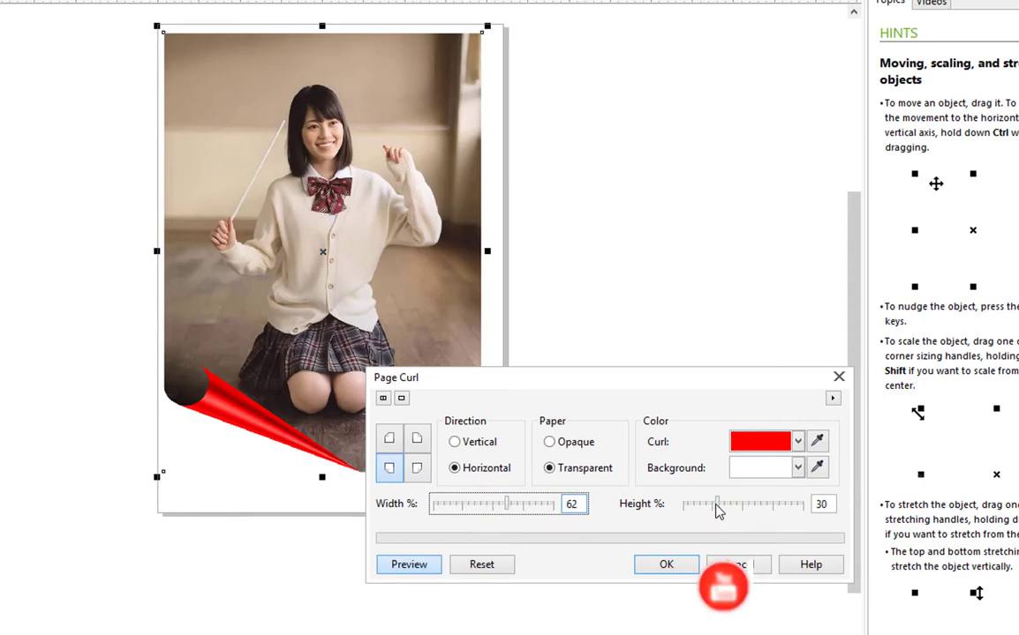
{"action": "left_click_drag", "start_coordinate": [715, 506], "coordinate": [740, 514]}
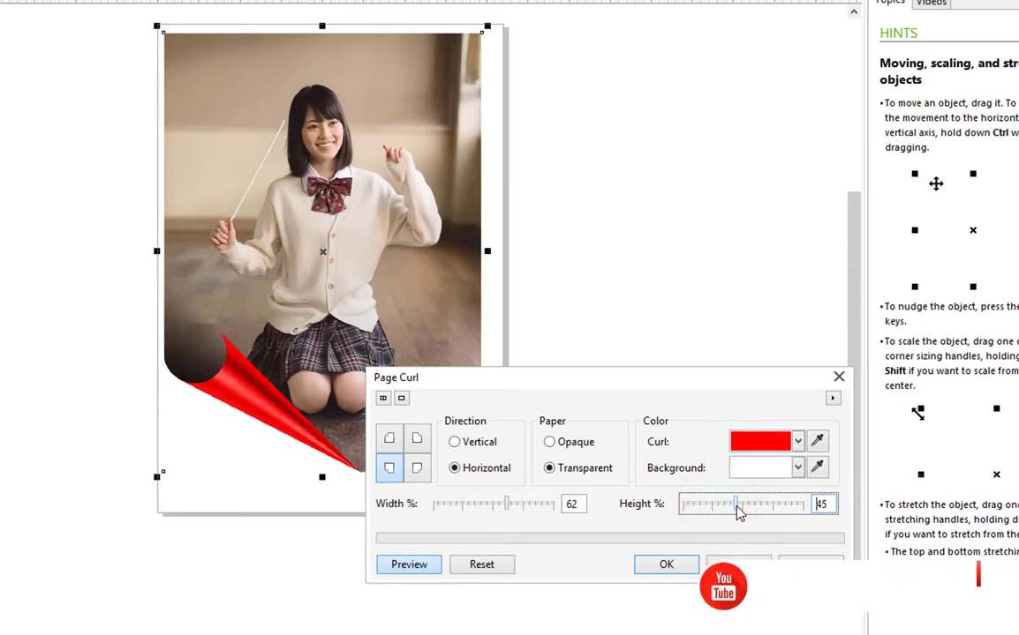
{"action": "mouse_move", "coordinate": [739, 515]}
{"action": "left_mouse_down"}
{"action": "mouse_move", "coordinate": [784, 520]}
{"action": "mouse_move", "coordinate": [795, 512]}
{"action": "mouse_move", "coordinate": [726, 507]}
{"action": "left_mouse_up"}
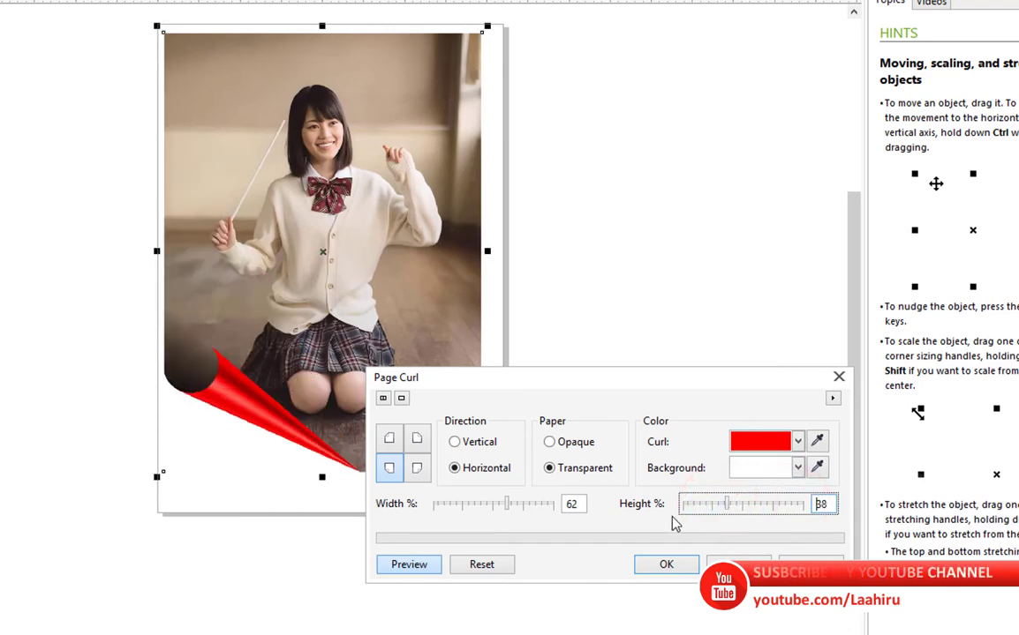
{"action": "left_click_drag", "start_coordinate": [506, 504], "coordinate": [488, 504]}
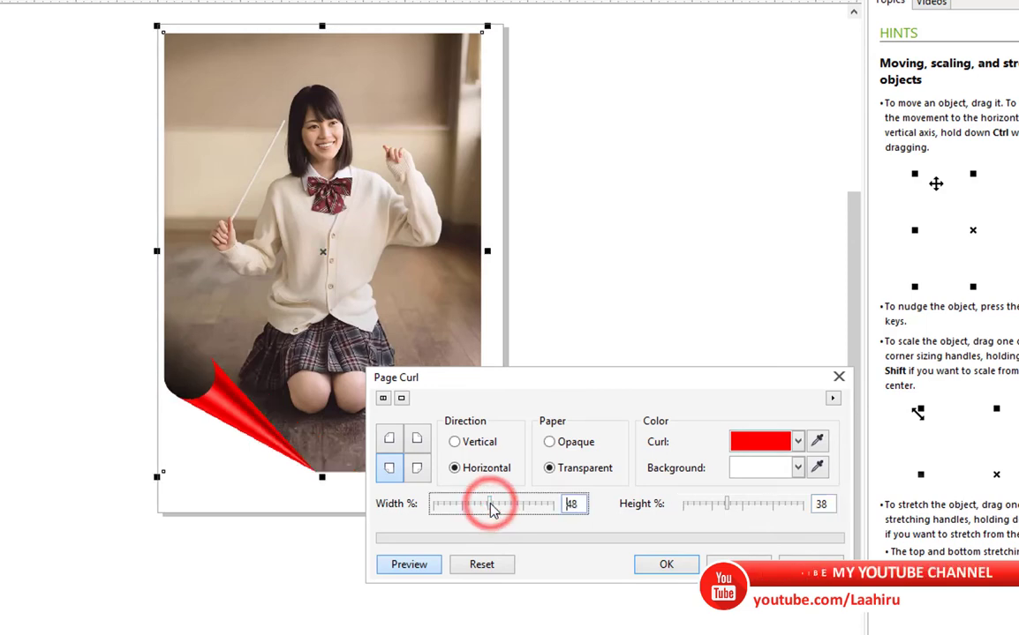
{"action": "left_click", "coordinate": [496, 504]}
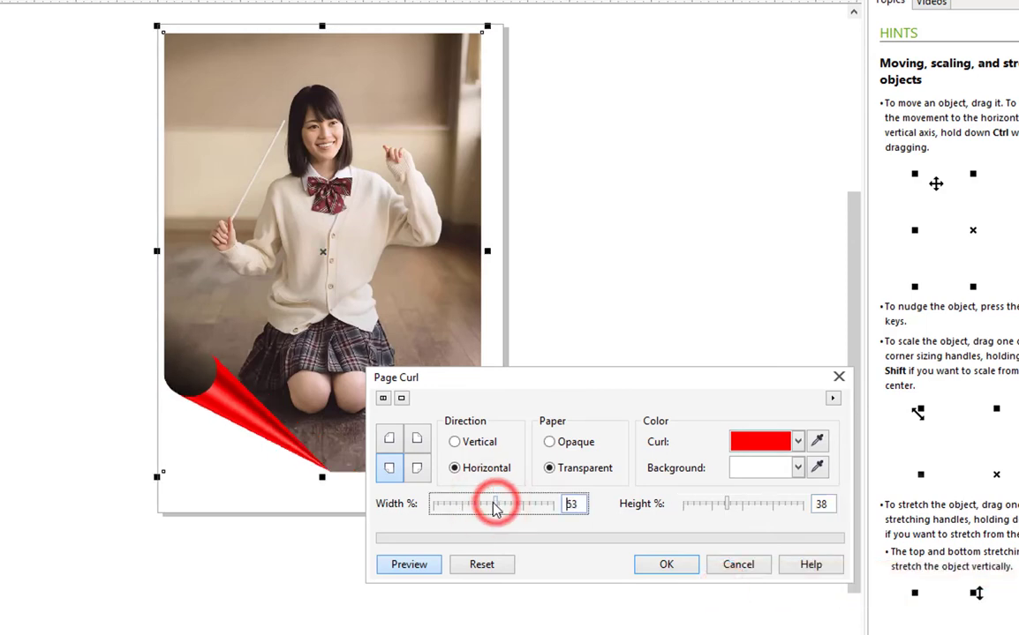
- Preview the curl at each corner, settling back on the bottom-left corner
{"action": "left_click", "coordinate": [399, 446]}
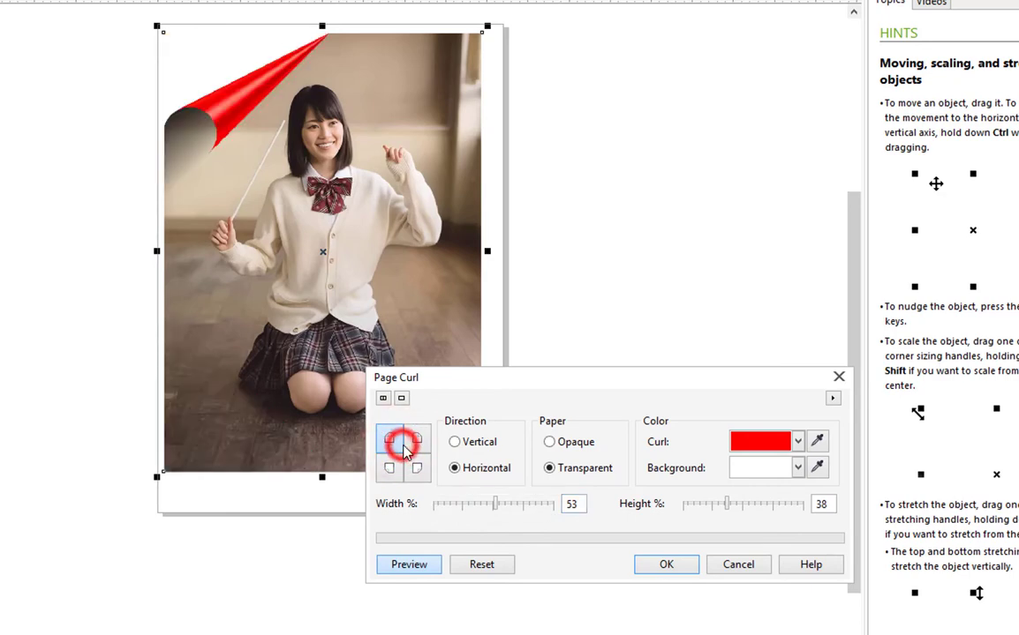
{"action": "left_click", "coordinate": [417, 441]}
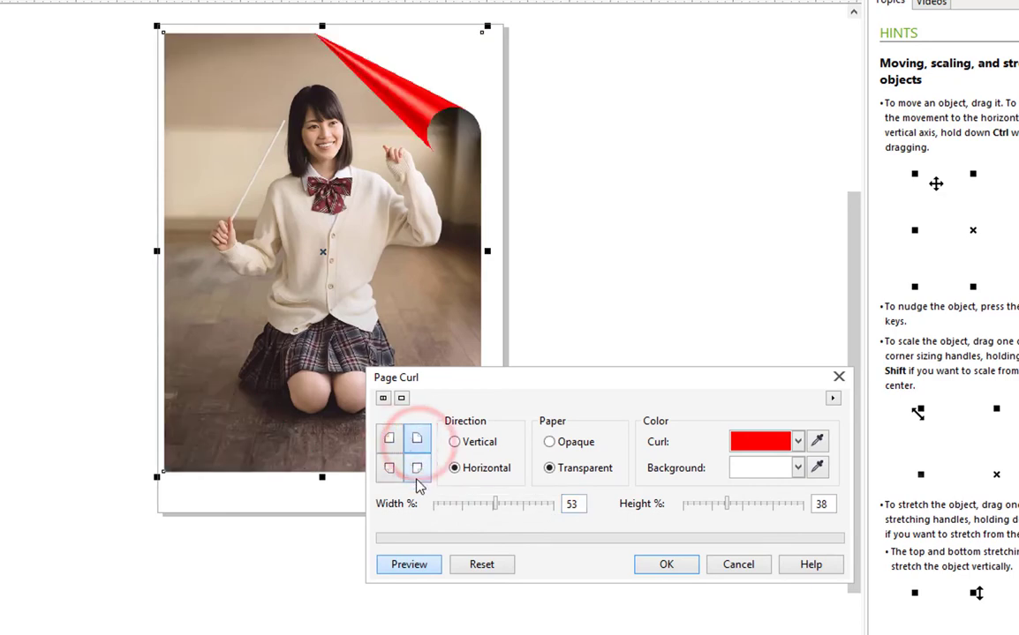
{"action": "left_click", "coordinate": [413, 471]}
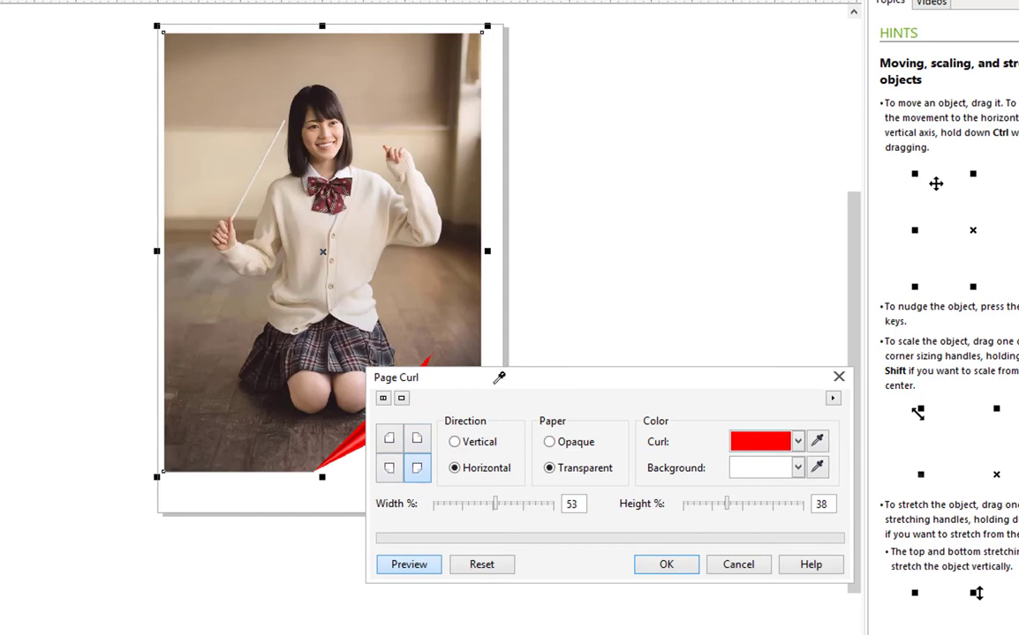
{"action": "left_click_drag", "start_coordinate": [498, 377], "coordinate": [567, 384]}
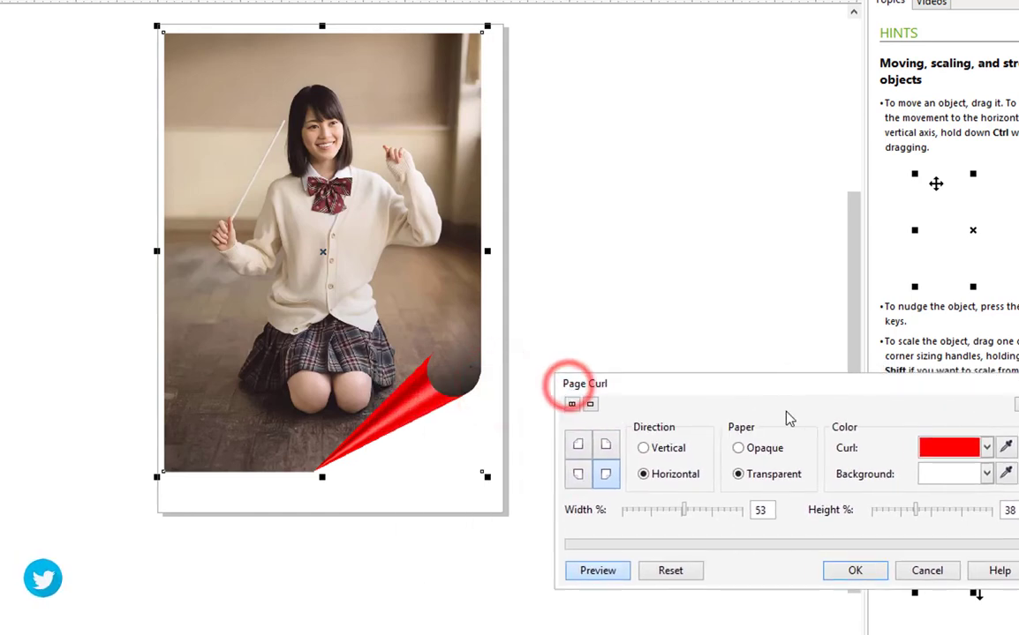
{"action": "left_click", "coordinate": [578, 476]}
{"action": "left_click", "coordinate": [578, 445]}
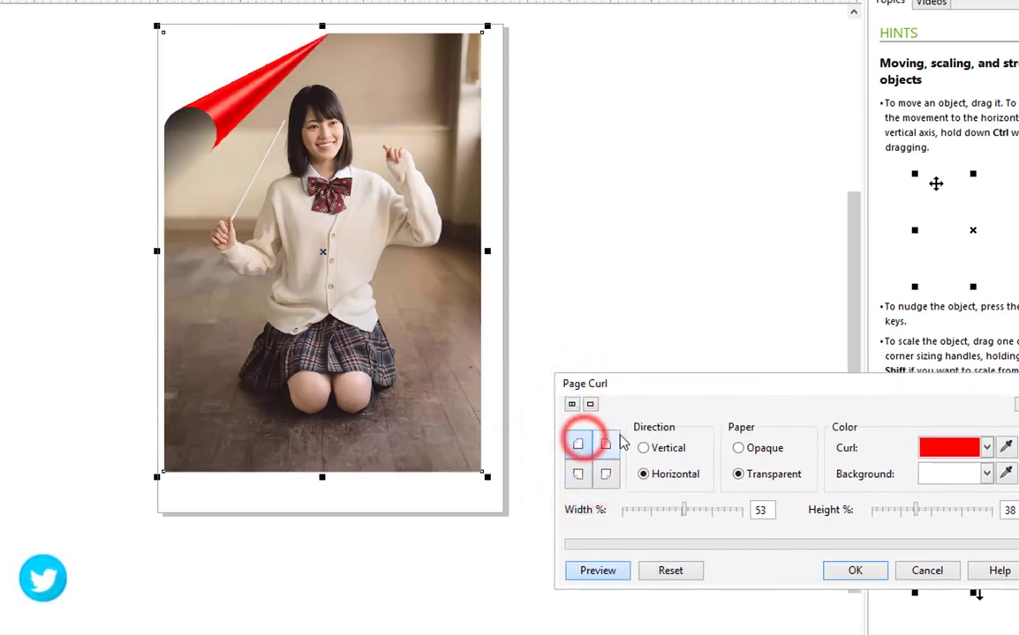
{"action": "left_click", "coordinate": [608, 446]}
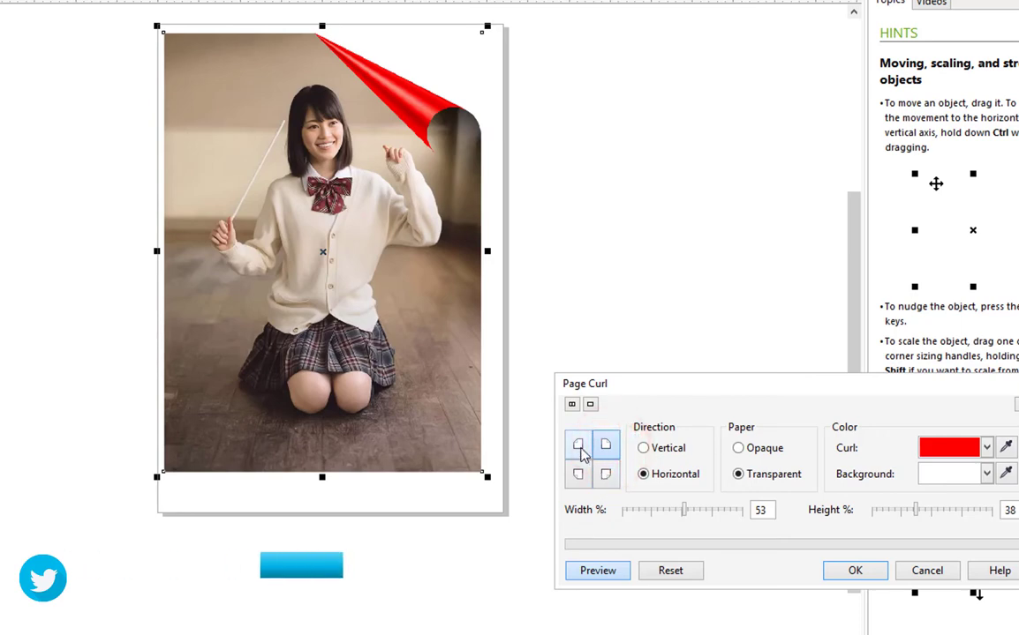
{"action": "left_click", "coordinate": [579, 448]}
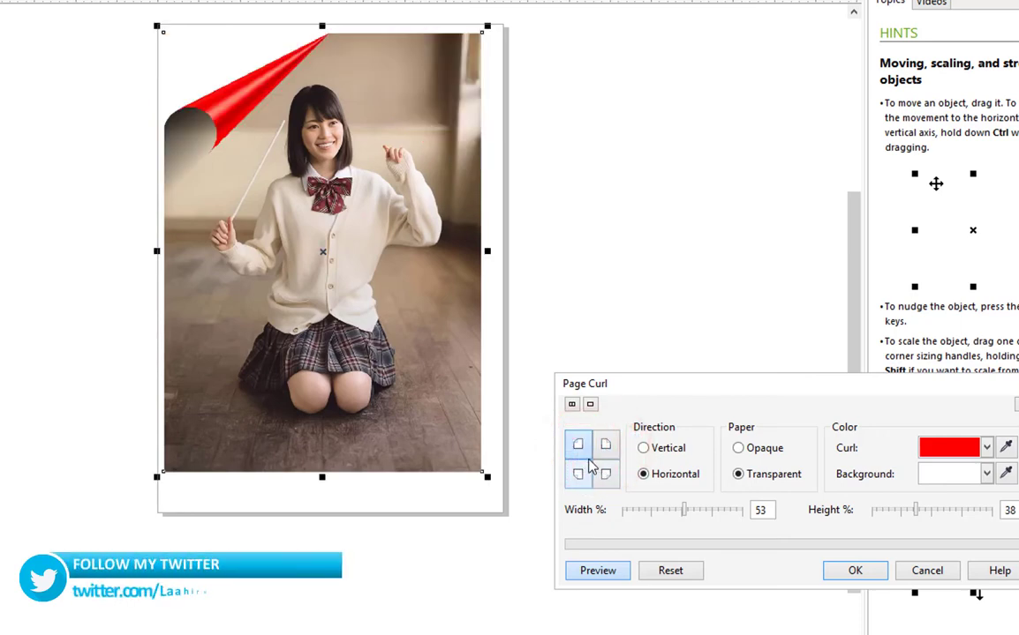
{"action": "left_click", "coordinate": [581, 481]}
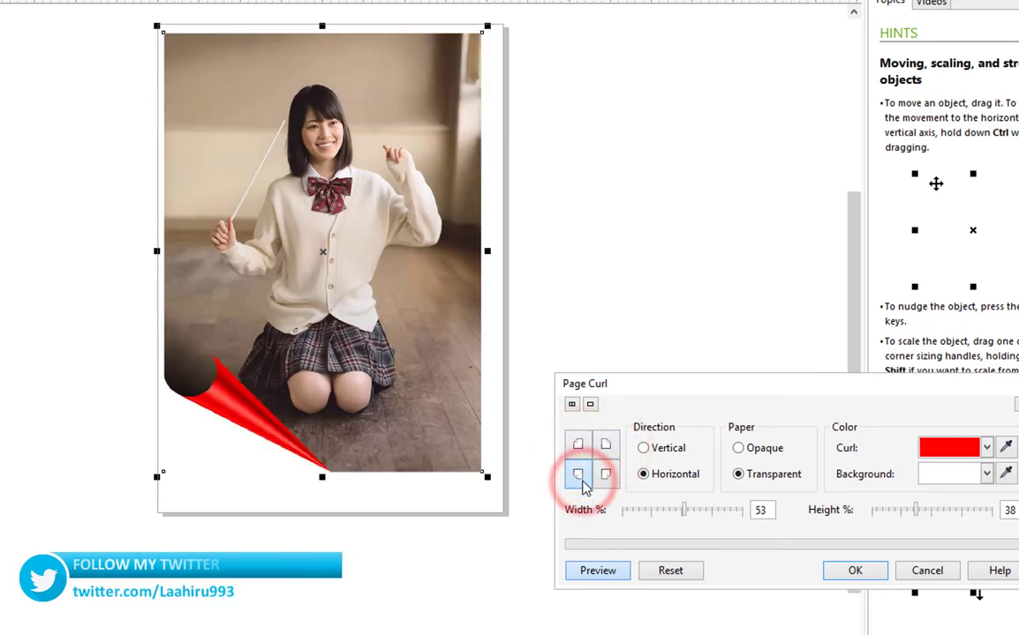
- Compare Vertical and Horizontal curl folds, keeping Horizontal
{"action": "left_click", "coordinate": [653, 451]}
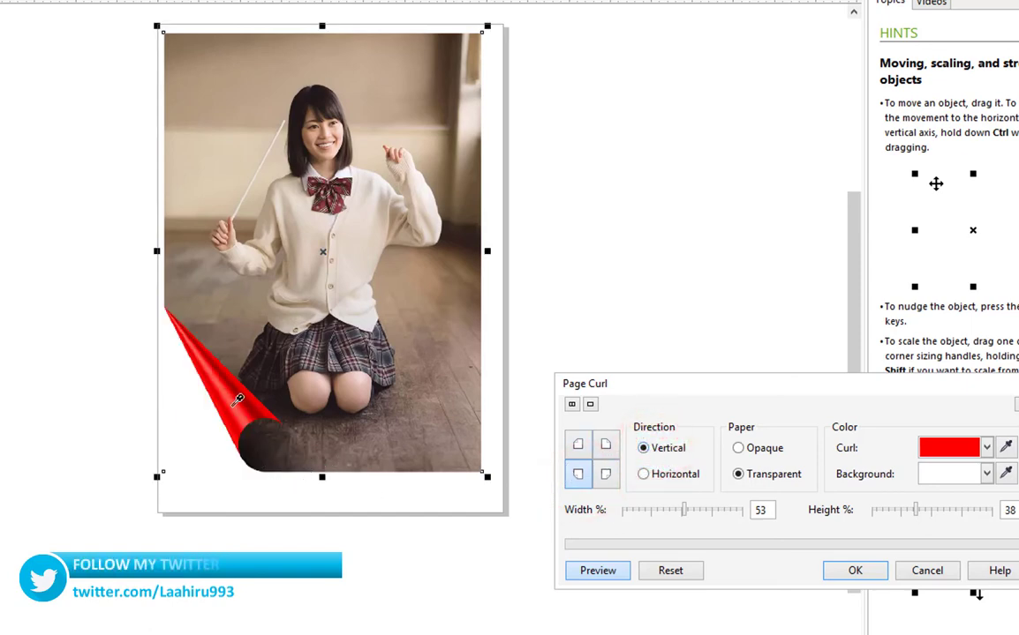
{"action": "left_click", "coordinate": [646, 477]}
{"action": "left_click", "coordinate": [650, 450]}
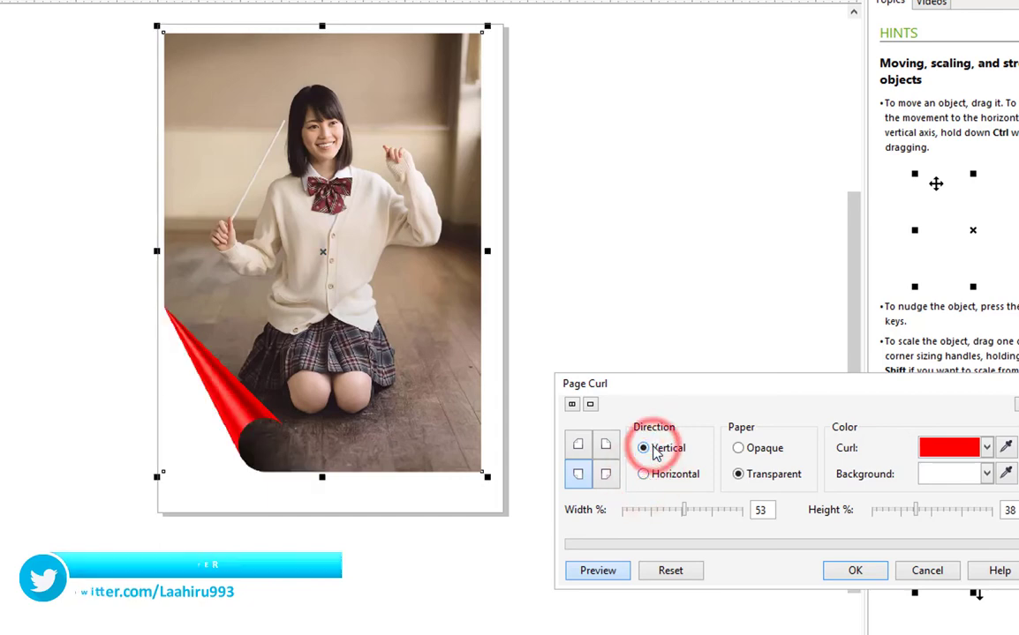
{"action": "left_click", "coordinate": [644, 477]}
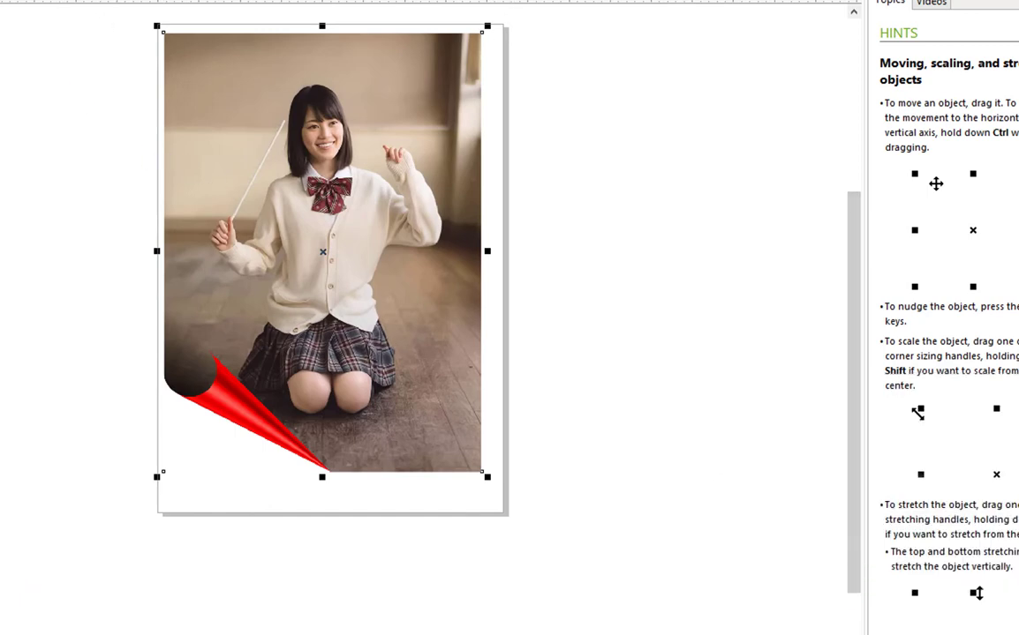
- Reapply Page Curl with the top-right corner selected, keeping the existing bottom-left curl
{"action": "left_click", "coordinate": [35, 2]}
{"action": "mouse_move", "coordinate": [35, 235]}
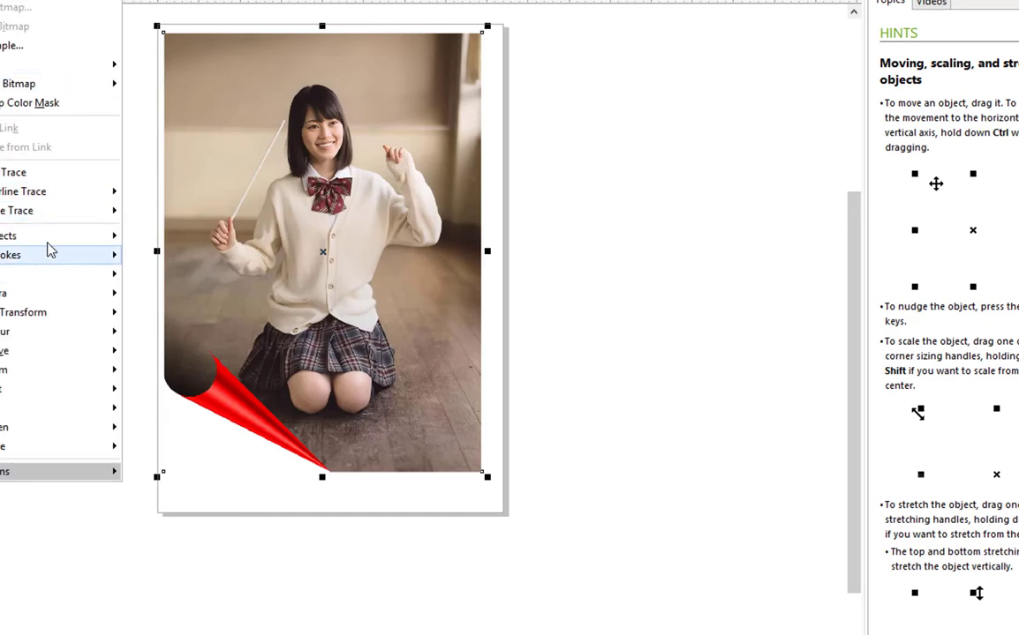
{"action": "left_click", "coordinate": [161, 294]}
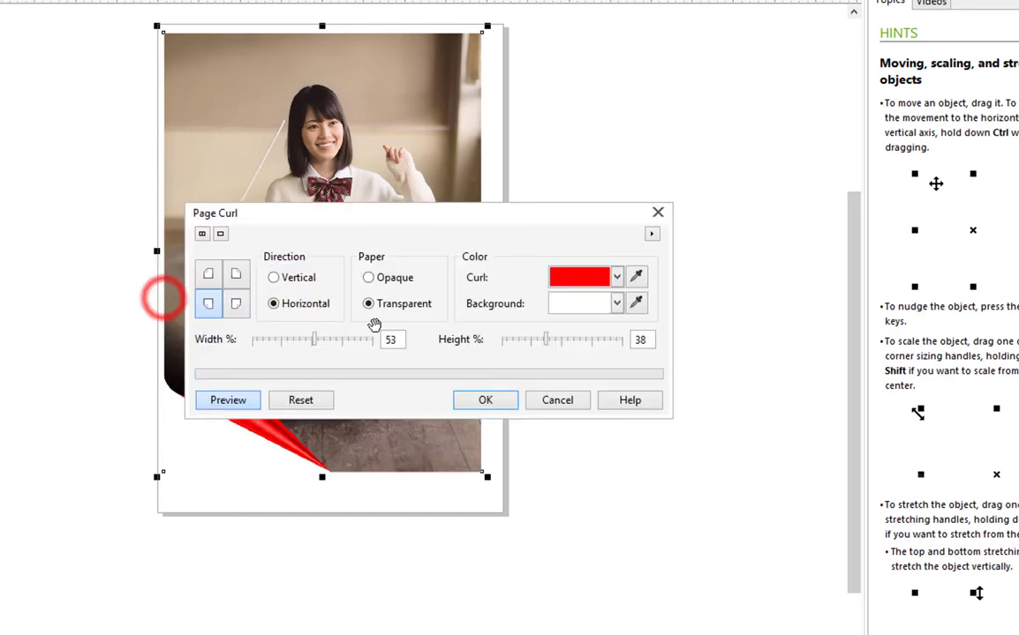
{"action": "left_click", "coordinate": [238, 274]}
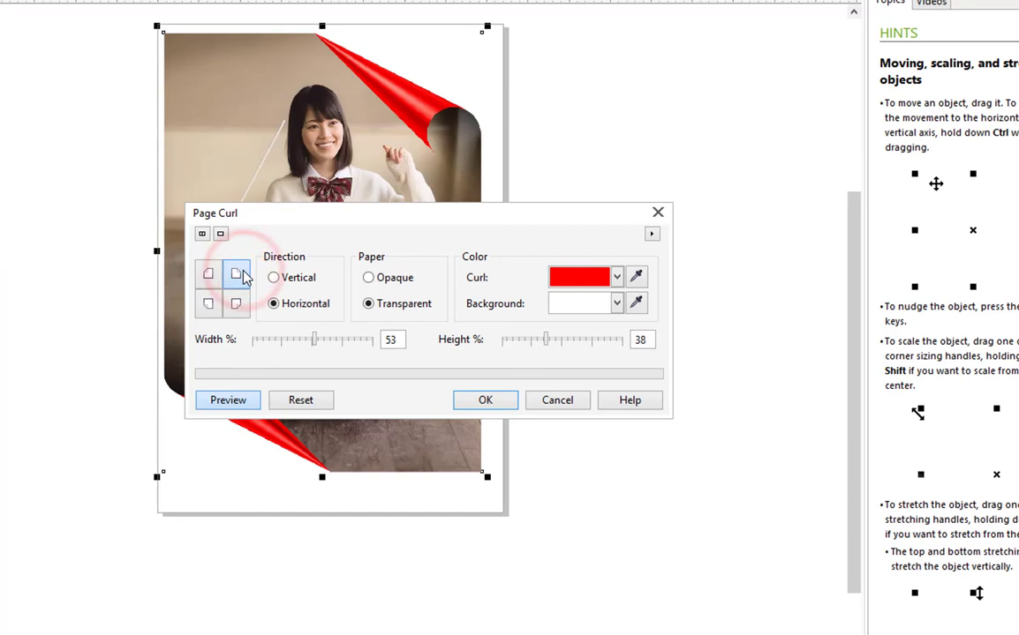
{"action": "left_click", "coordinate": [490, 411]}
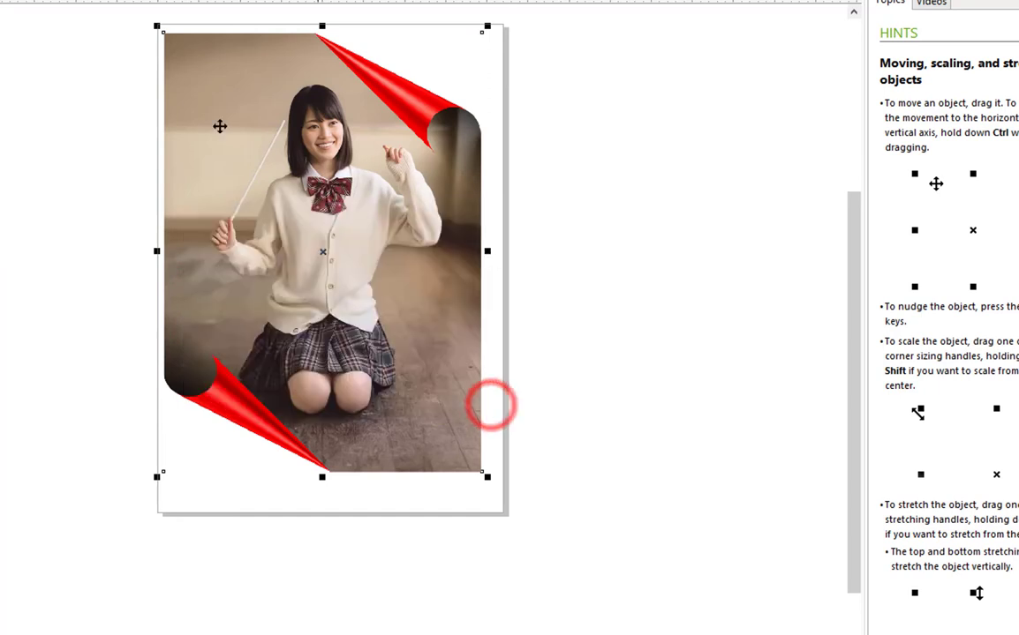